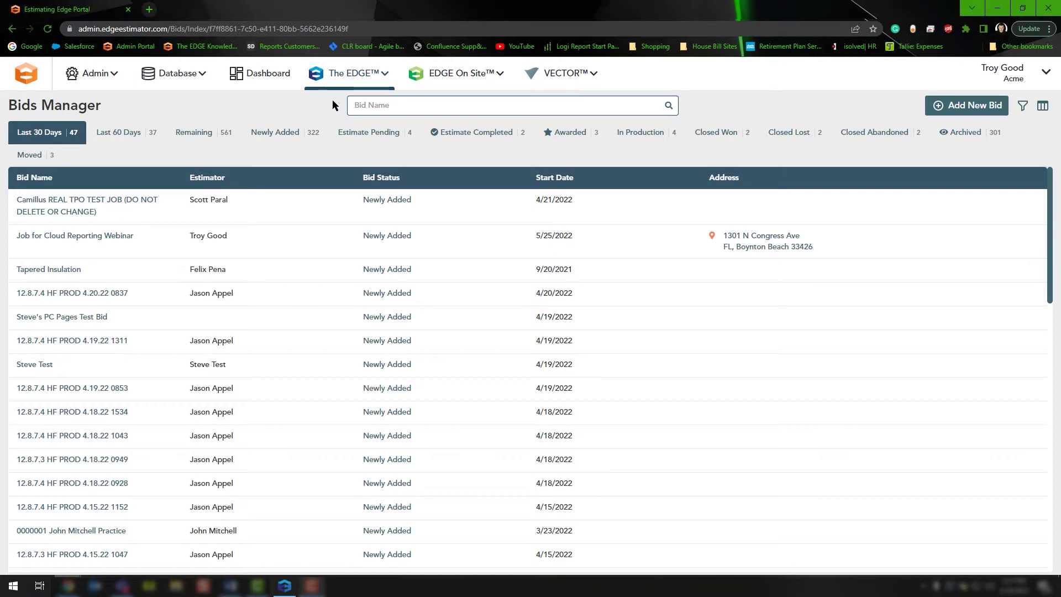
Step: Open the portal's Database menu and scroll through its options
{"action": "left_click", "coordinate": [182, 74]}
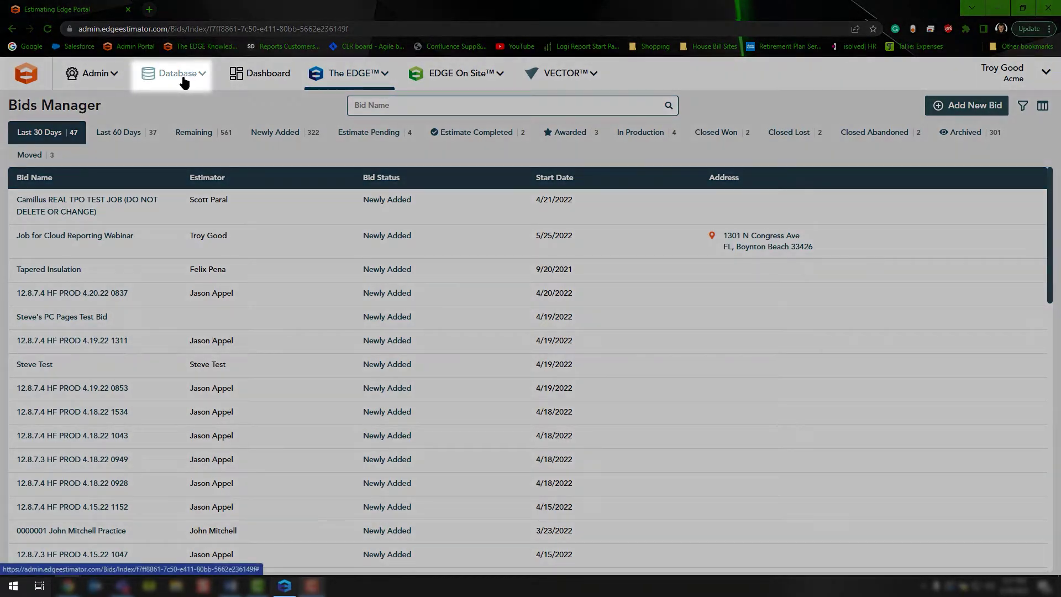
{"action": "scroll", "coordinate": [185, 134], "scroll_direction": "down", "scroll_amount": 3}
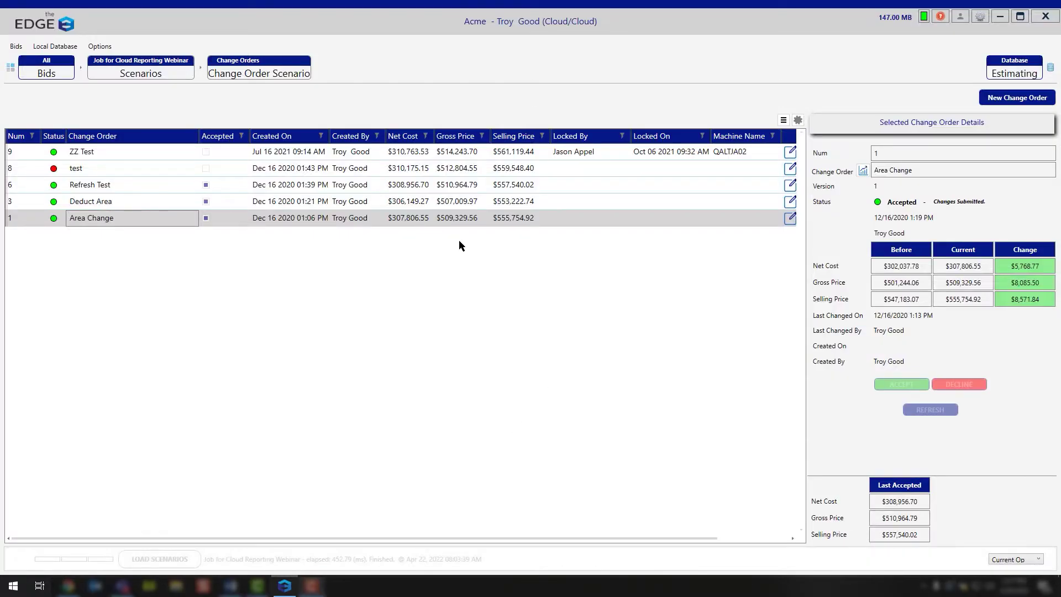
Step: Drill through Base Bid > Section 1 > Roof Drawing #1 to Mechanically Attached TPO items, then back to Pages
{"action": "left_click", "coordinate": [151, 77]}
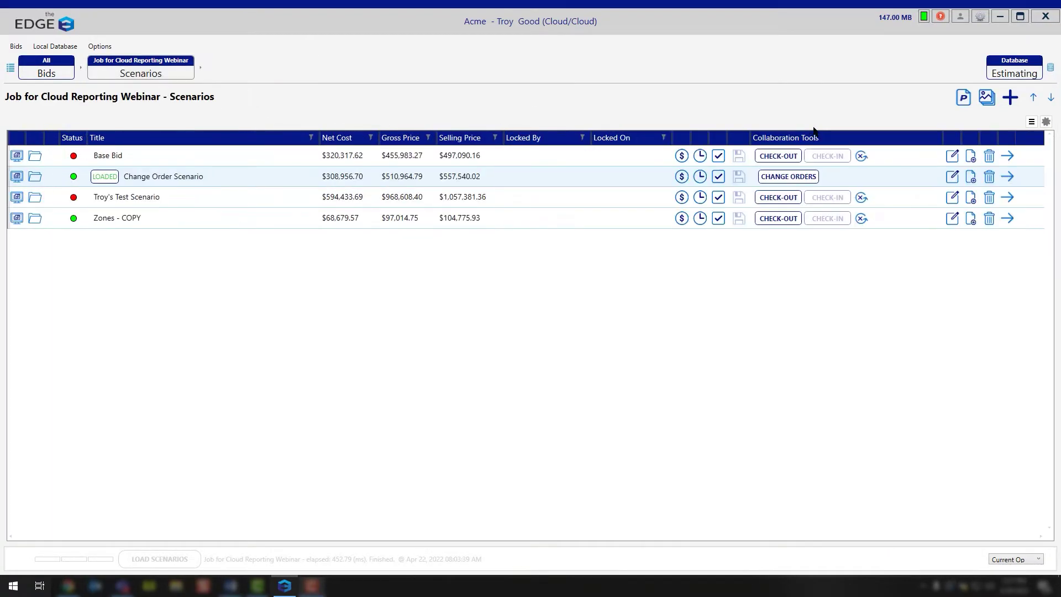
{"action": "left_click", "coordinate": [1007, 157]}
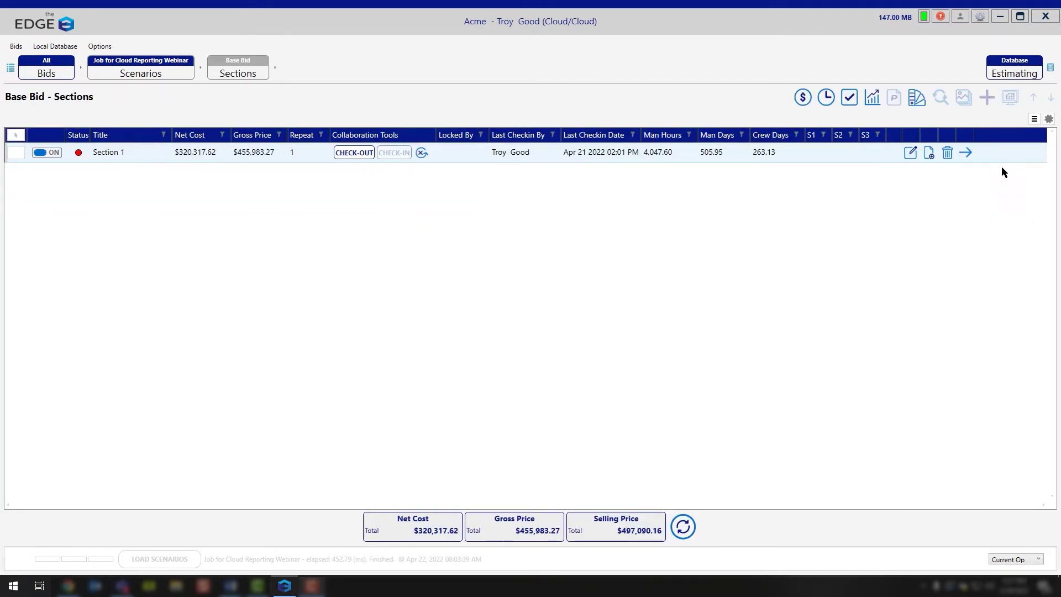
{"action": "left_click", "coordinate": [971, 155]}
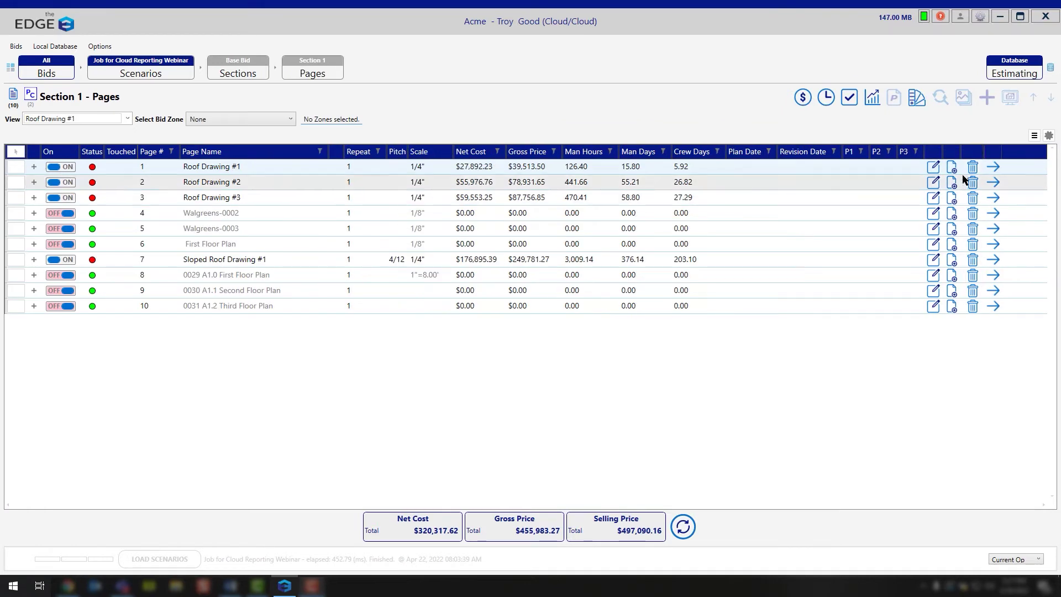
{"action": "left_click", "coordinate": [994, 168]}
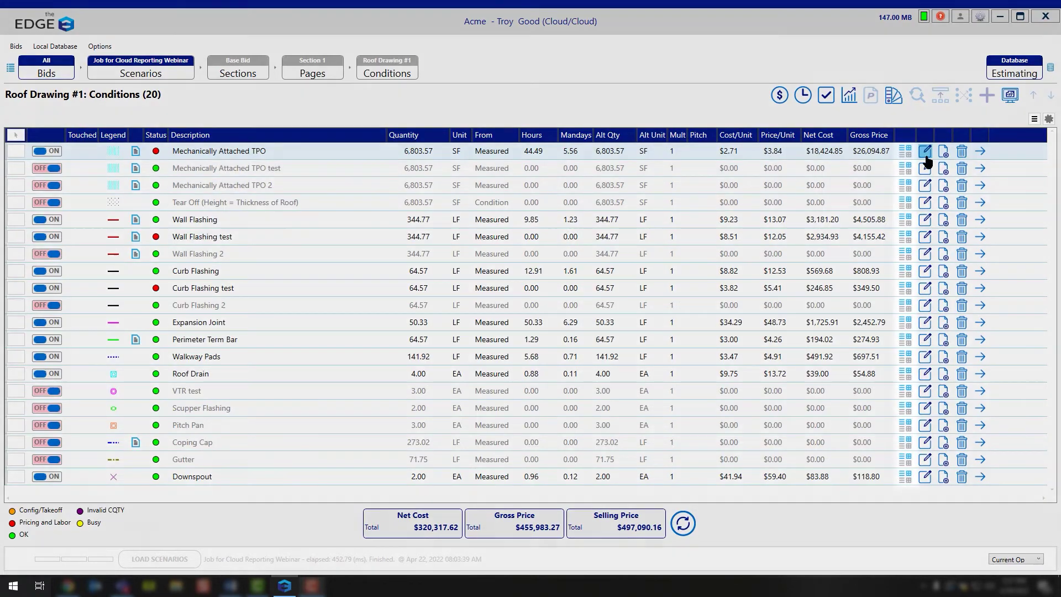
{"action": "left_click", "coordinate": [907, 151]}
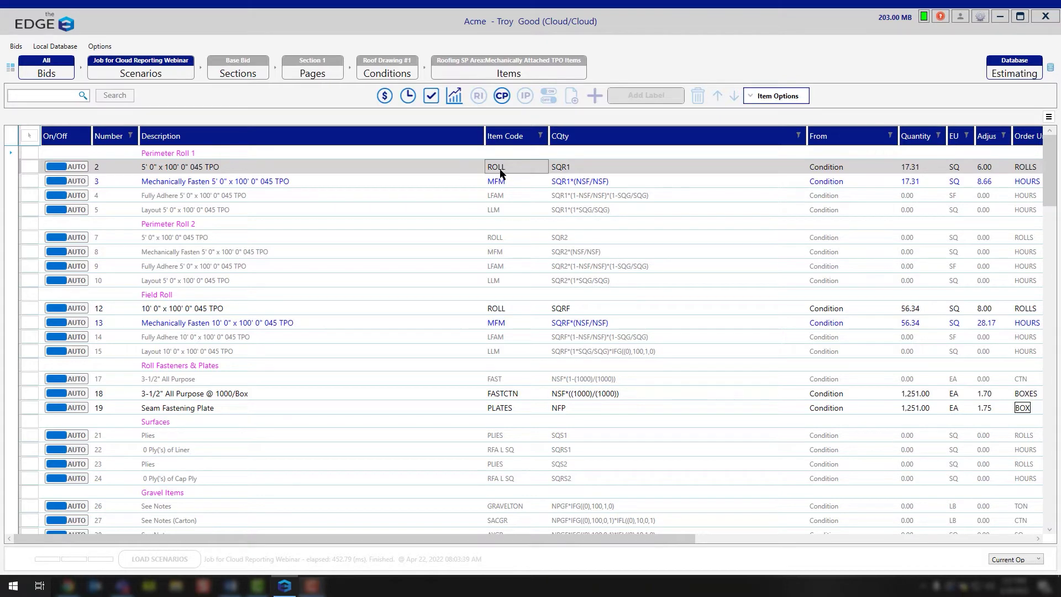
{"action": "left_click", "coordinate": [322, 78]}
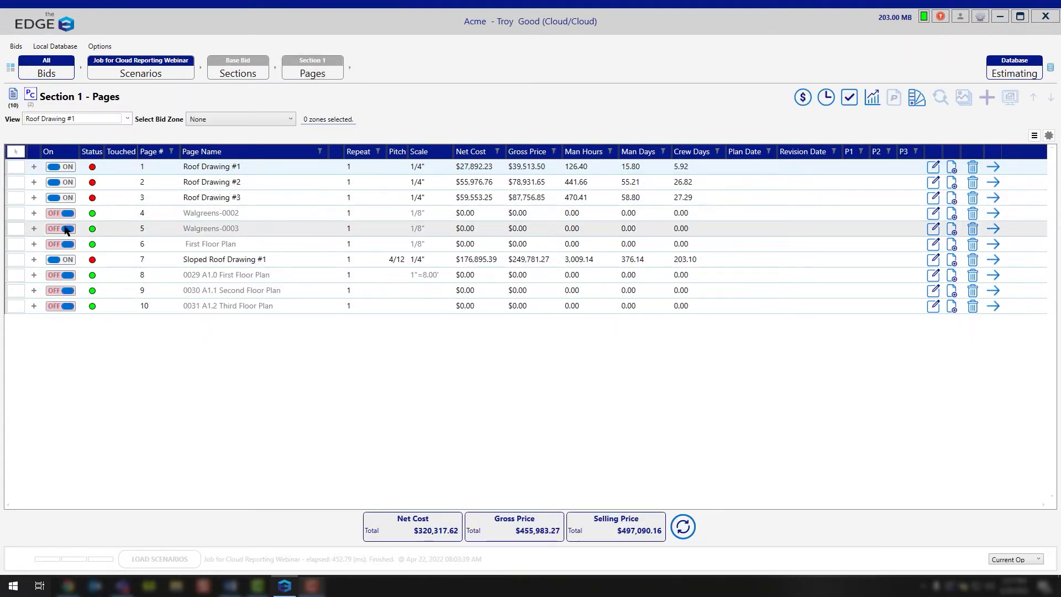
Step: View Walgreens-0002's Wall W-1 A and Wall W-2 B items, then go back to Scenarios
{"action": "left_click", "coordinate": [993, 214]}
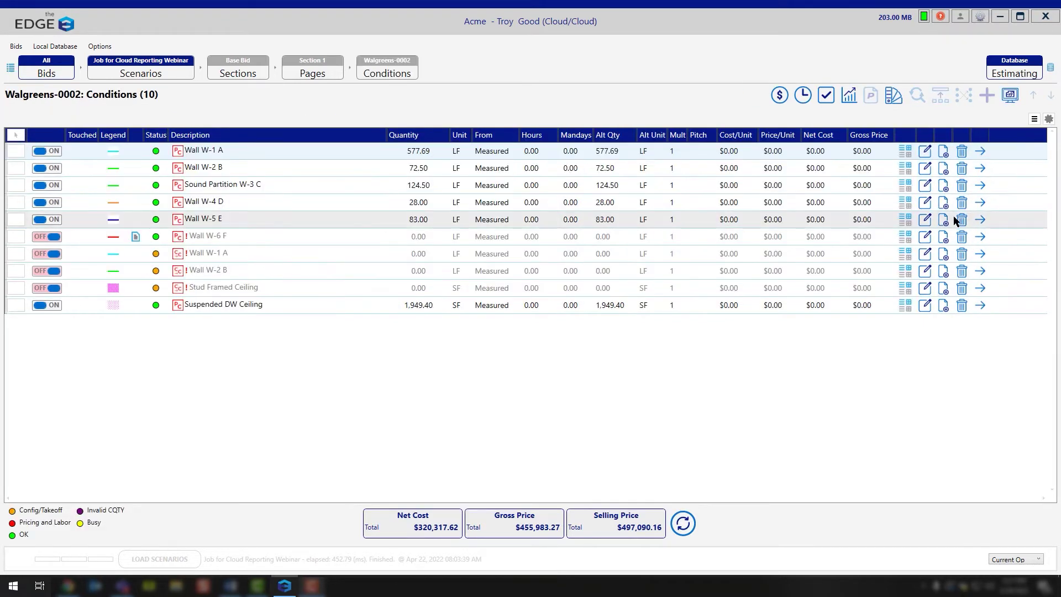
{"action": "left_click", "coordinate": [909, 151]}
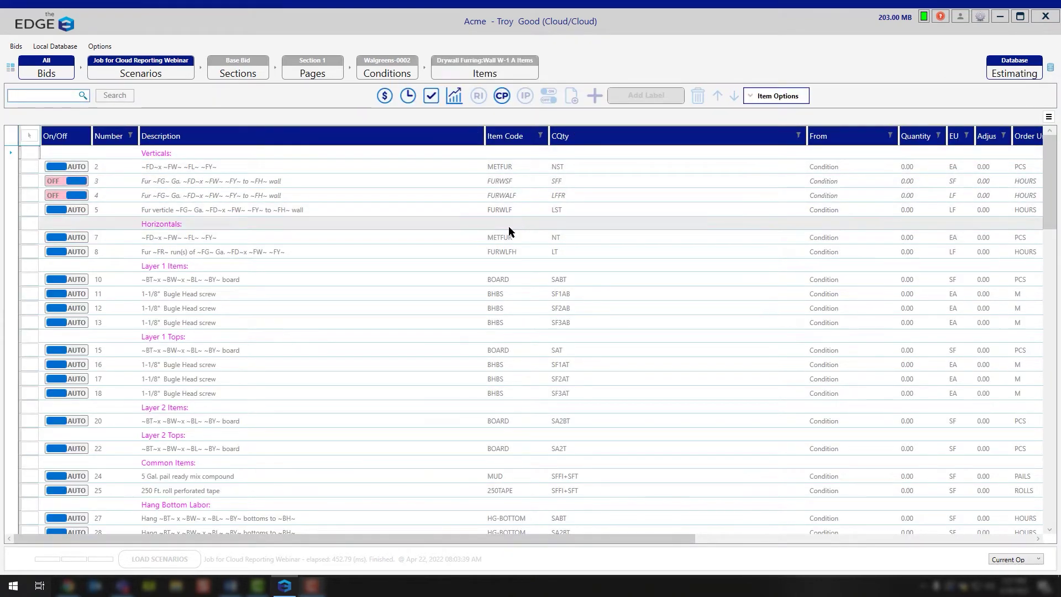
{"action": "left_click", "coordinate": [386, 69]}
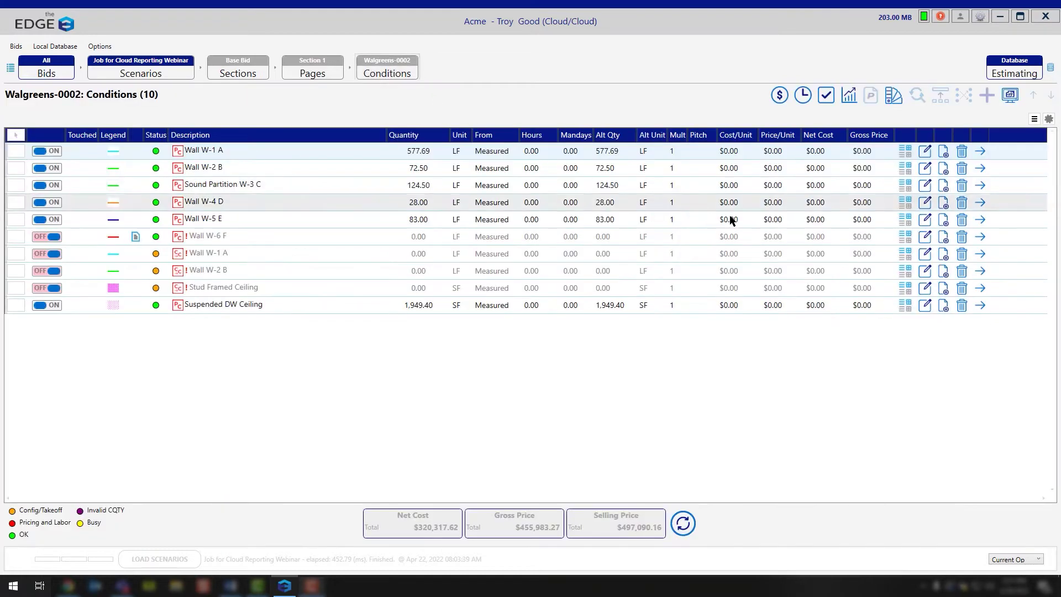
{"action": "left_click", "coordinate": [905, 167]}
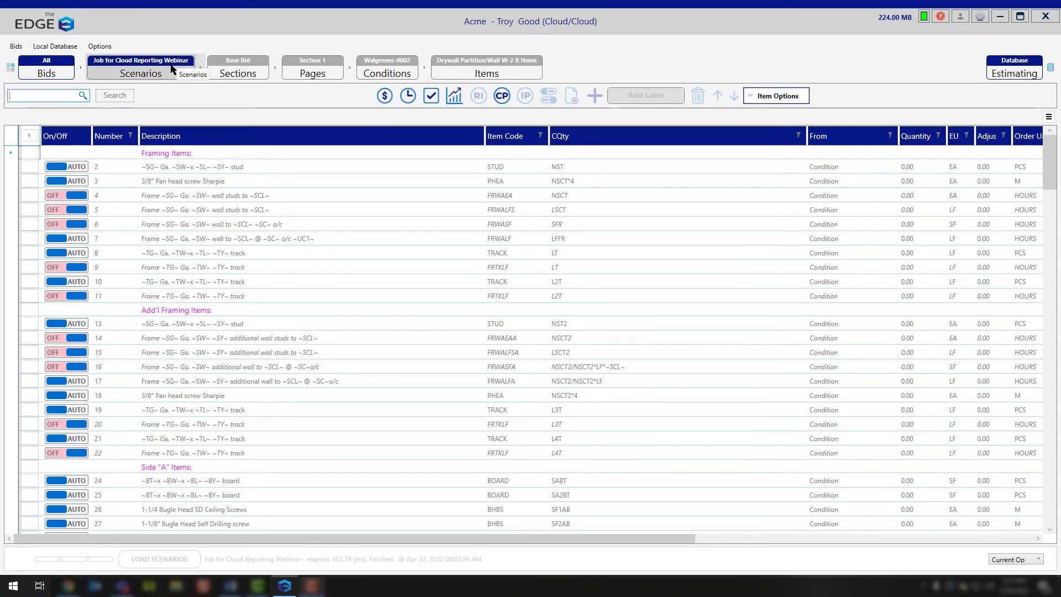
{"action": "left_click", "coordinate": [172, 69]}
Step: In the portal, look up the item template upload for item code Stud, then close it
{"action": "mouse_move", "coordinate": [68, 586]}
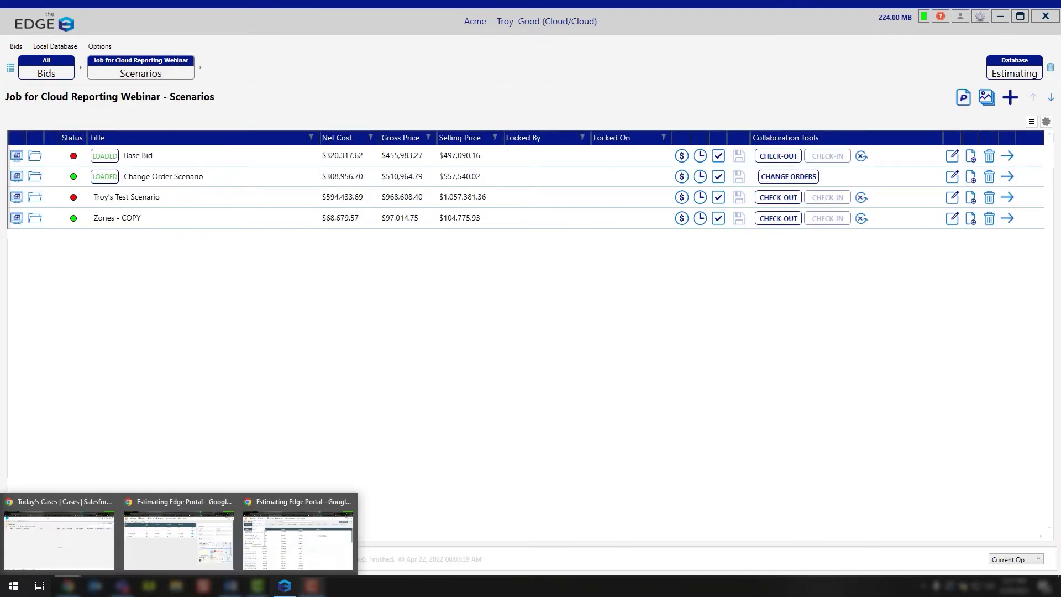
{"action": "left_click", "coordinate": [273, 549]}
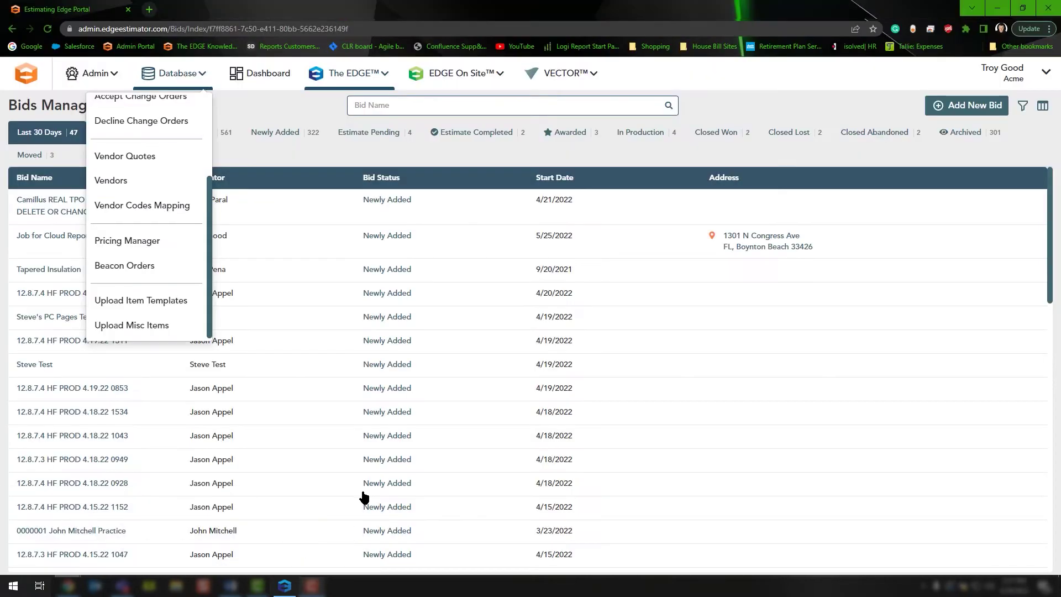
{"action": "left_click", "coordinate": [141, 302]}
{"action": "left_click", "coordinate": [496, 315]}
{"action": "type", "text": "Stud"}
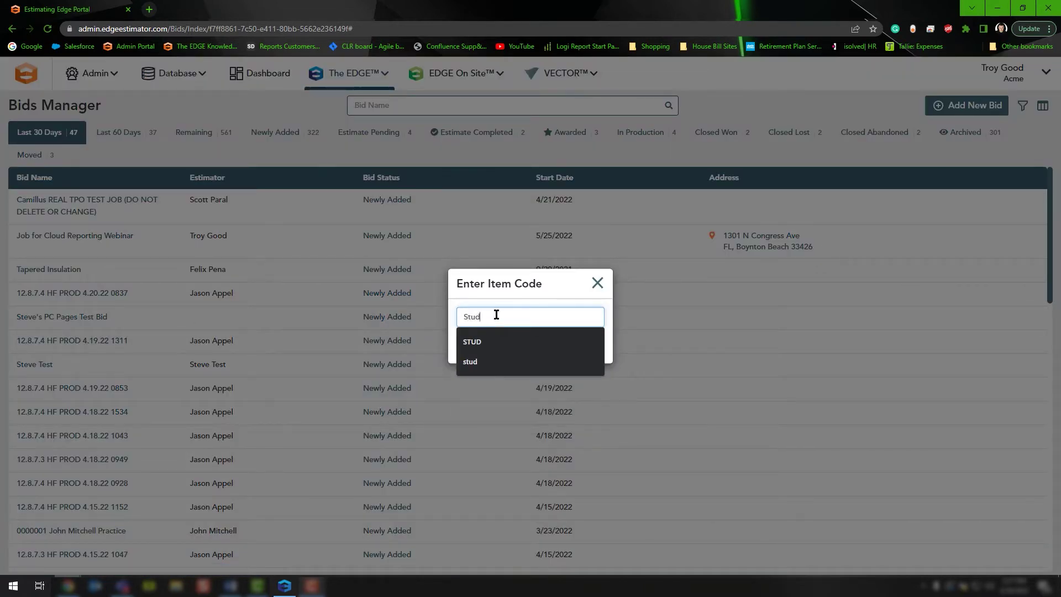
{"action": "left_click", "coordinate": [491, 279]}
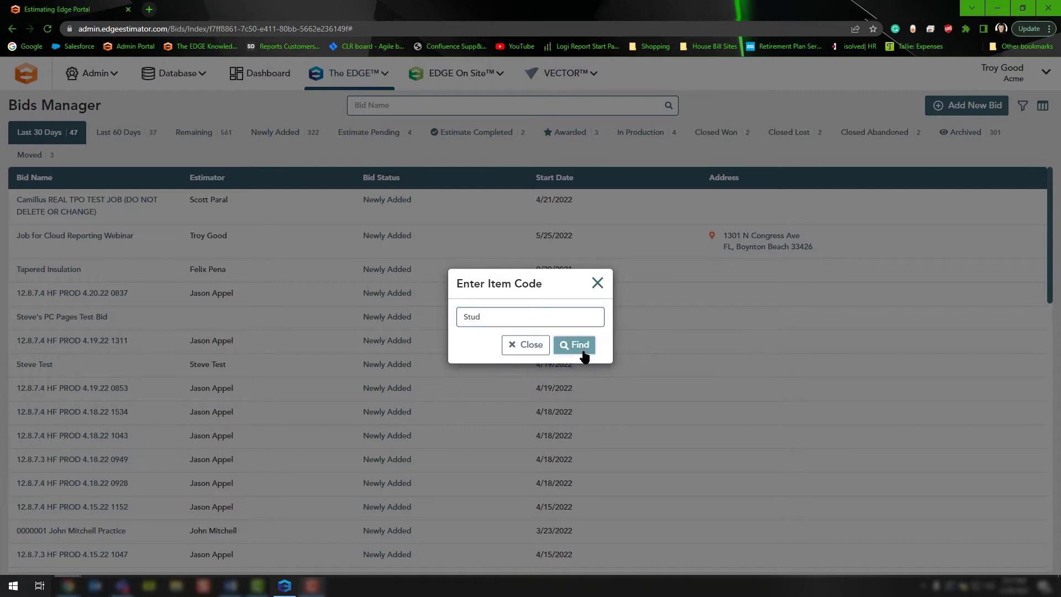
{"action": "left_click", "coordinate": [565, 345]}
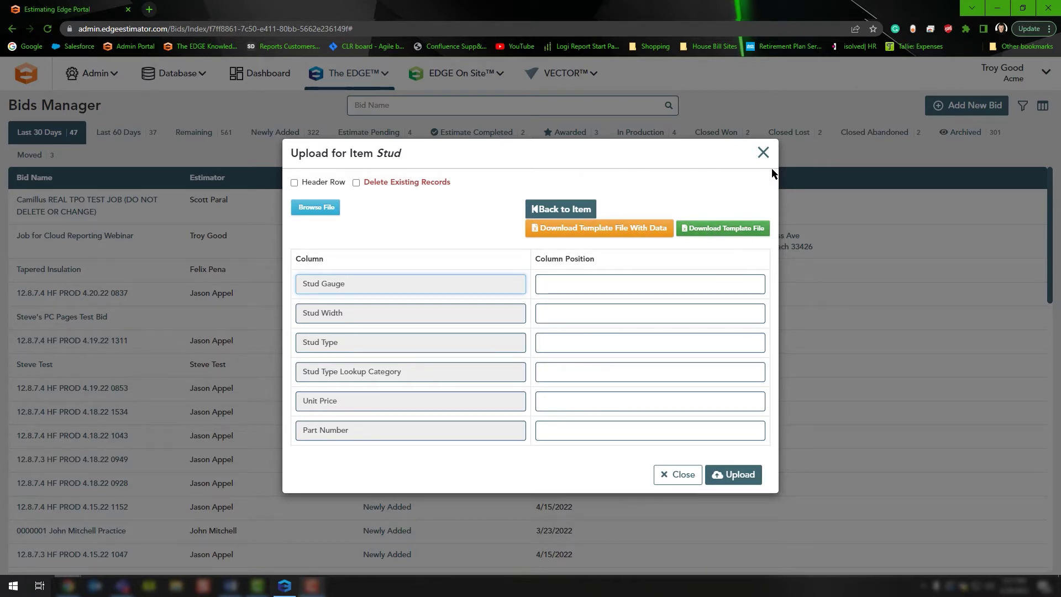
{"action": "left_click", "coordinate": [763, 154]}
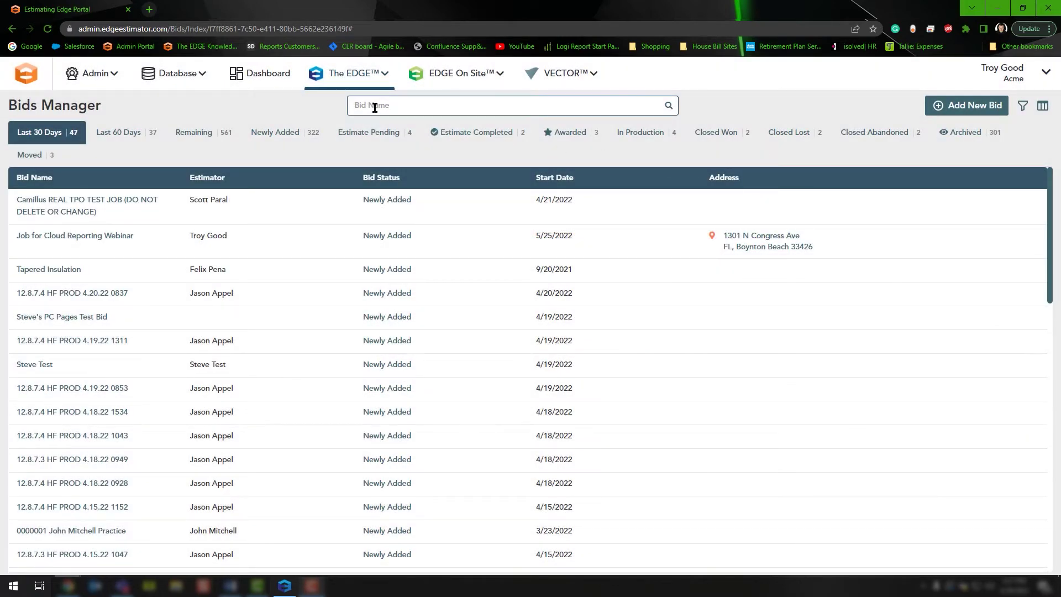
Step: Download the misc items template with existing data and open the downloaded .xlsx
{"action": "left_click", "coordinate": [186, 83]}
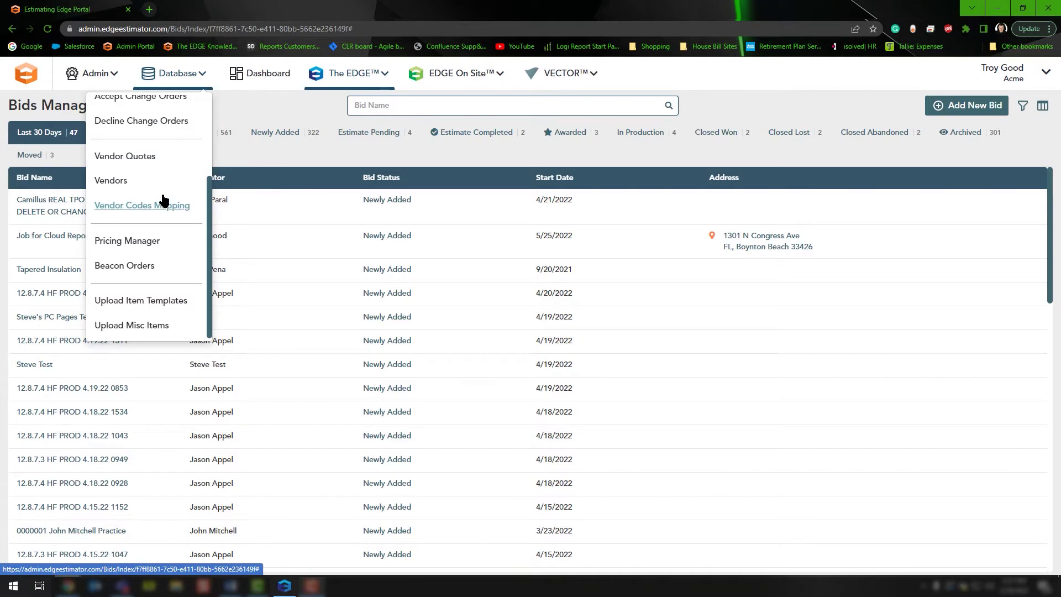
{"action": "left_click", "coordinate": [153, 326]}
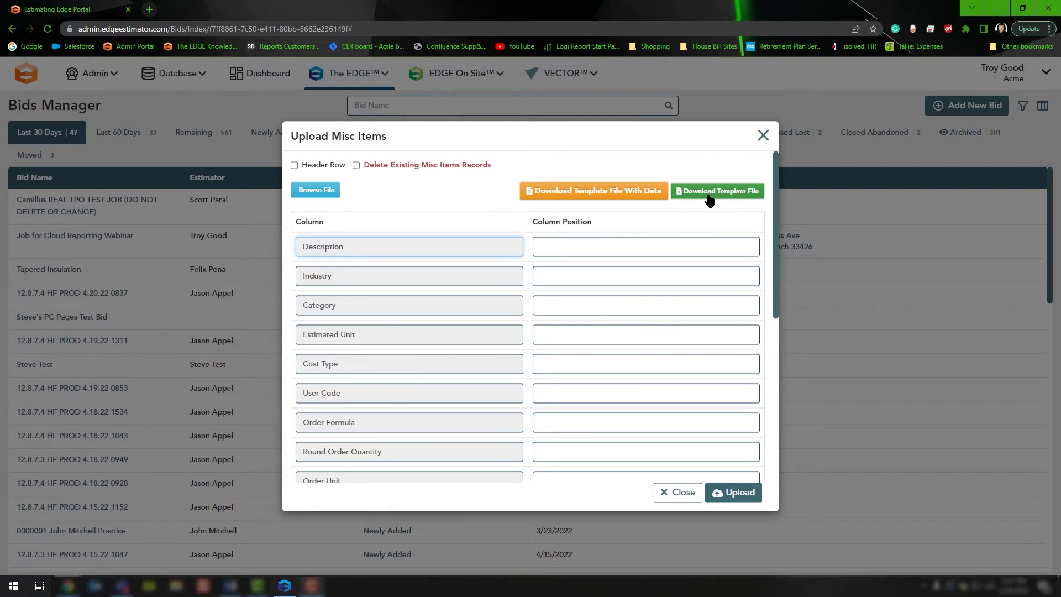
{"action": "left_click", "coordinate": [626, 195]}
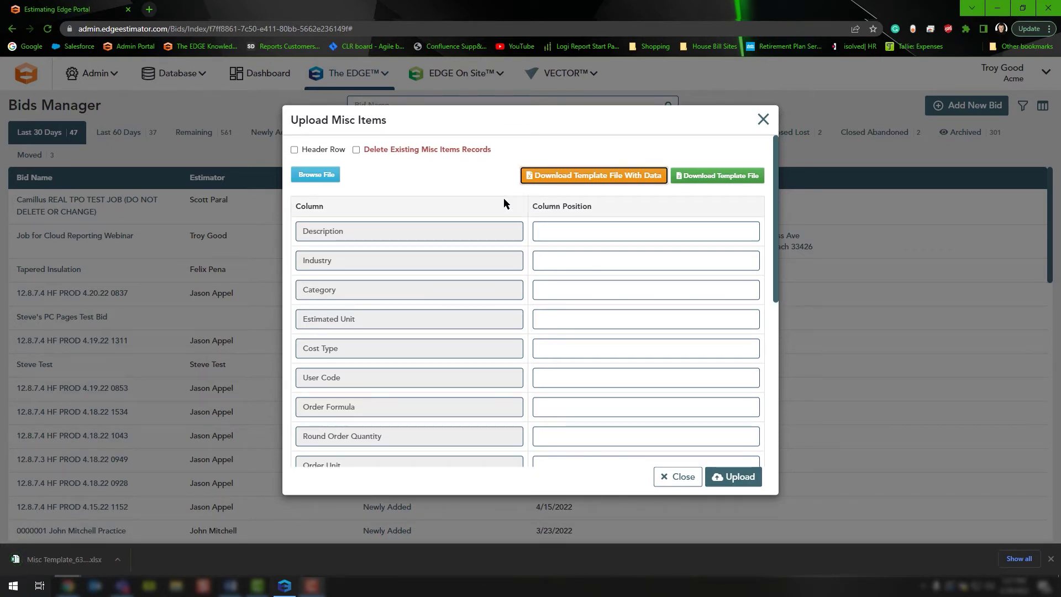
{"action": "left_click", "coordinate": [72, 558]}
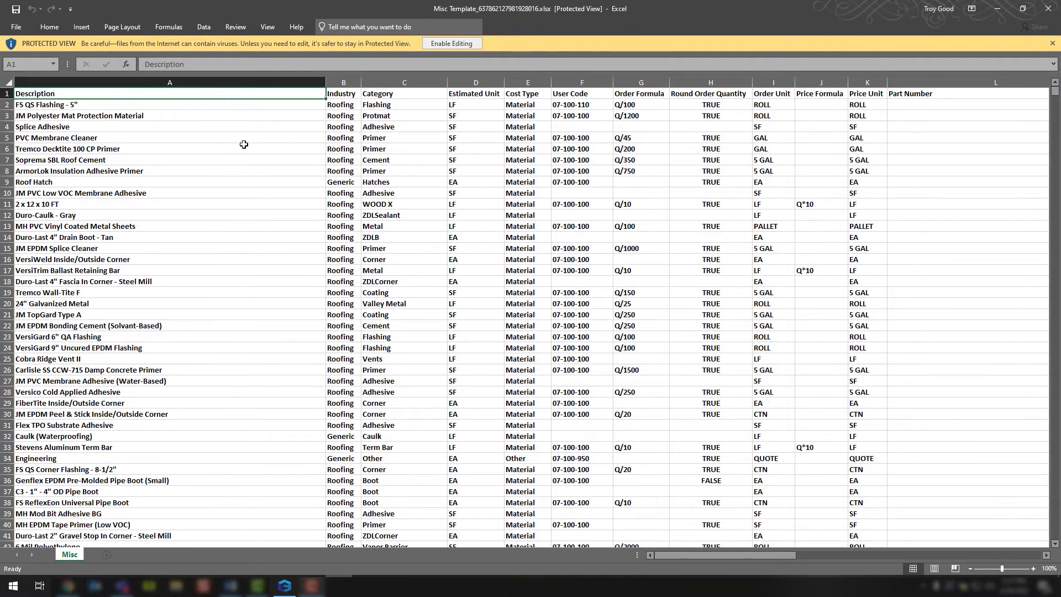
{"action": "scroll", "coordinate": [243, 146], "scroll_direction": "down", "scroll_amount": 2}
{"action": "scroll", "coordinate": [244, 150], "scroll_direction": "down", "scroll_amount": 3}
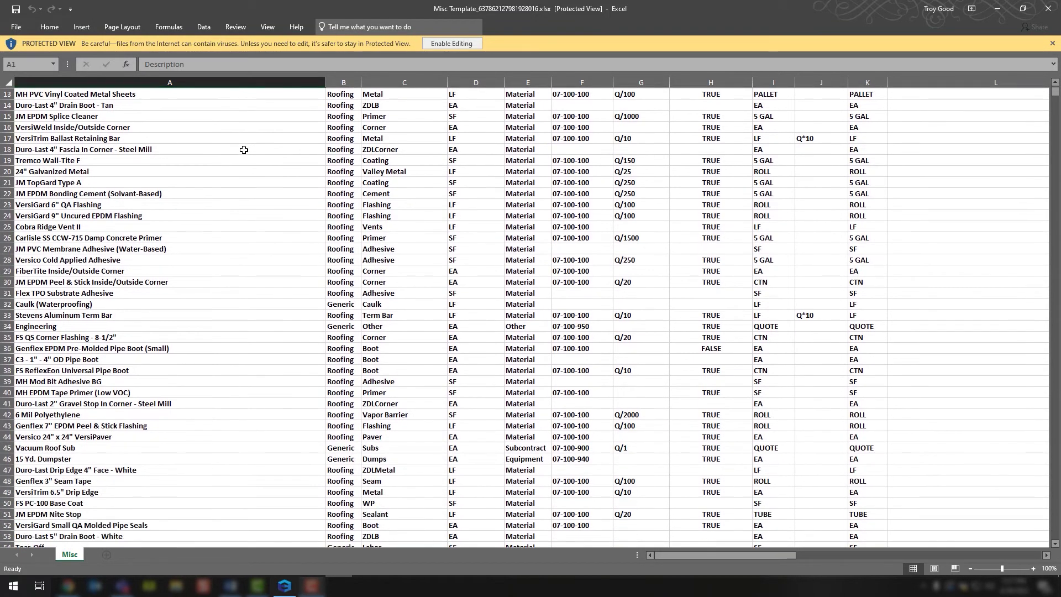
{"action": "scroll", "coordinate": [244, 150], "scroll_direction": "down", "scroll_amount": 2}
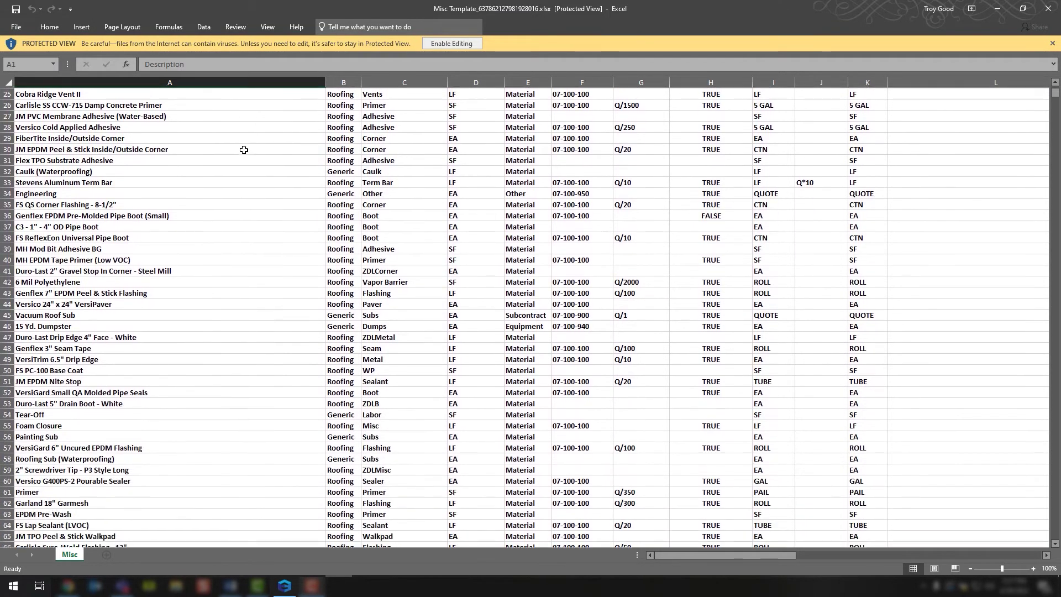
{"action": "scroll", "coordinate": [243, 151], "scroll_direction": "down", "scroll_amount": 1}
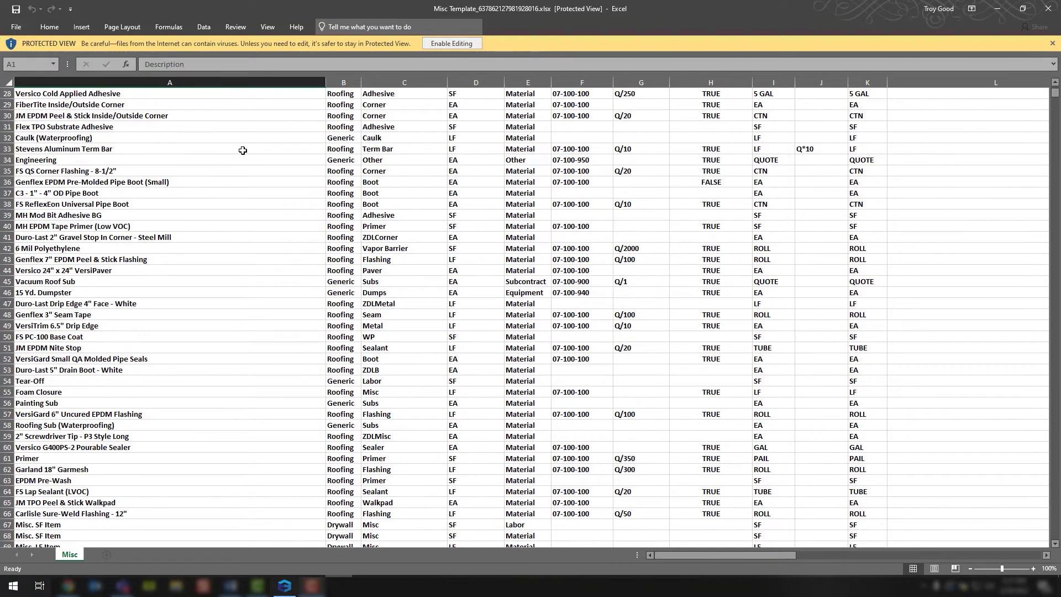
{"action": "scroll", "coordinate": [243, 151], "scroll_direction": "down", "scroll_amount": 2}
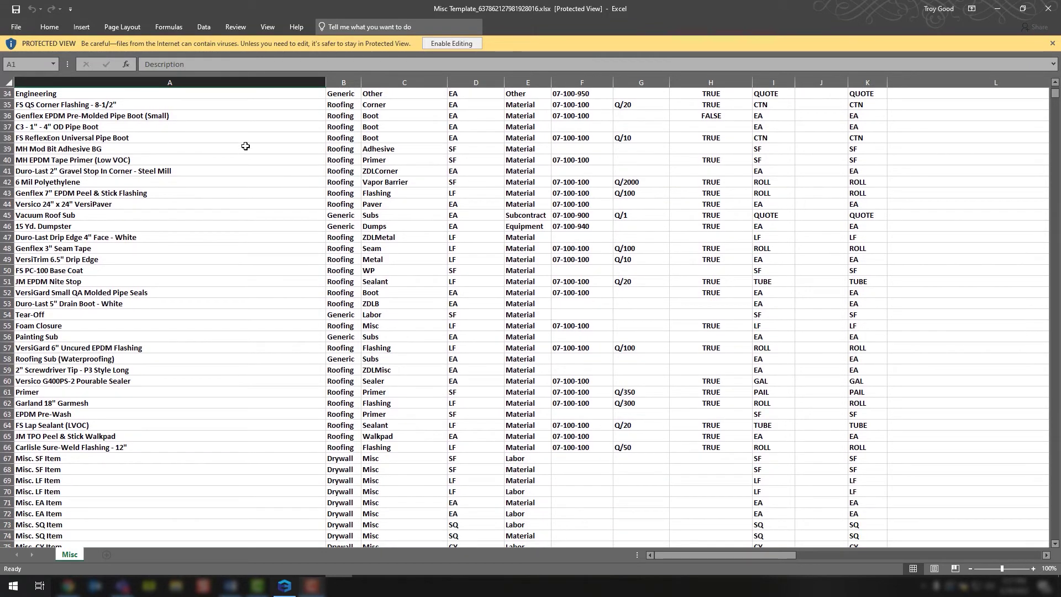
{"action": "scroll", "coordinate": [245, 150], "scroll_direction": "down", "scroll_amount": 3}
{"action": "scroll", "coordinate": [241, 146], "scroll_direction": "up", "scroll_amount": 2}
{"action": "scroll", "coordinate": [240, 146], "scroll_direction": "up", "scroll_amount": 1}
{"action": "scroll", "coordinate": [238, 144], "scroll_direction": "up", "scroll_amount": 4}
{"action": "scroll", "coordinate": [237, 142], "scroll_direction": "up", "scroll_amount": 7}
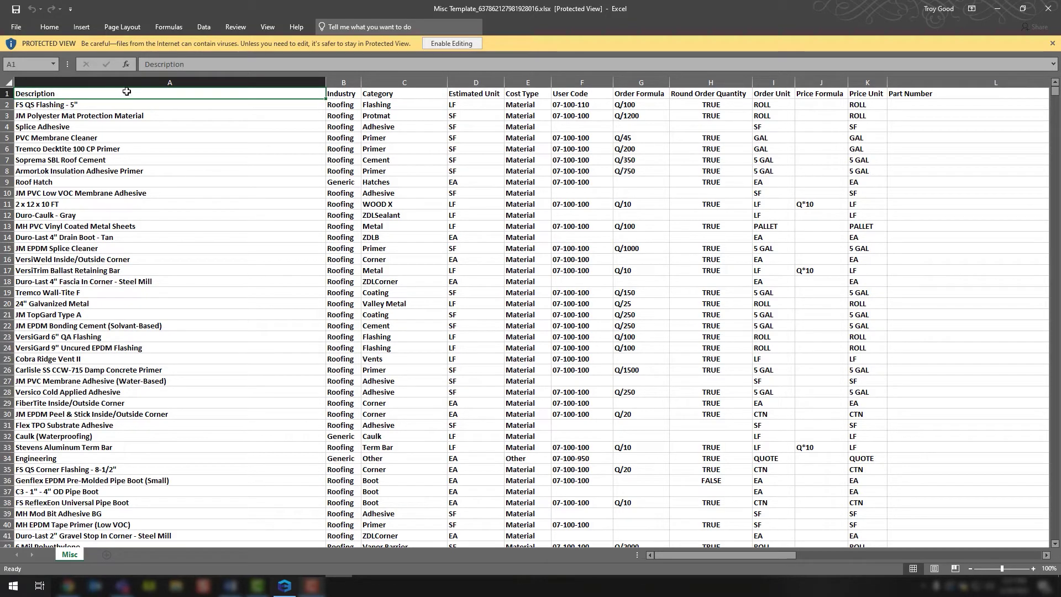
Step: Check the template's column headings from Industry through Price Unit
{"action": "left_click", "coordinate": [339, 93]}
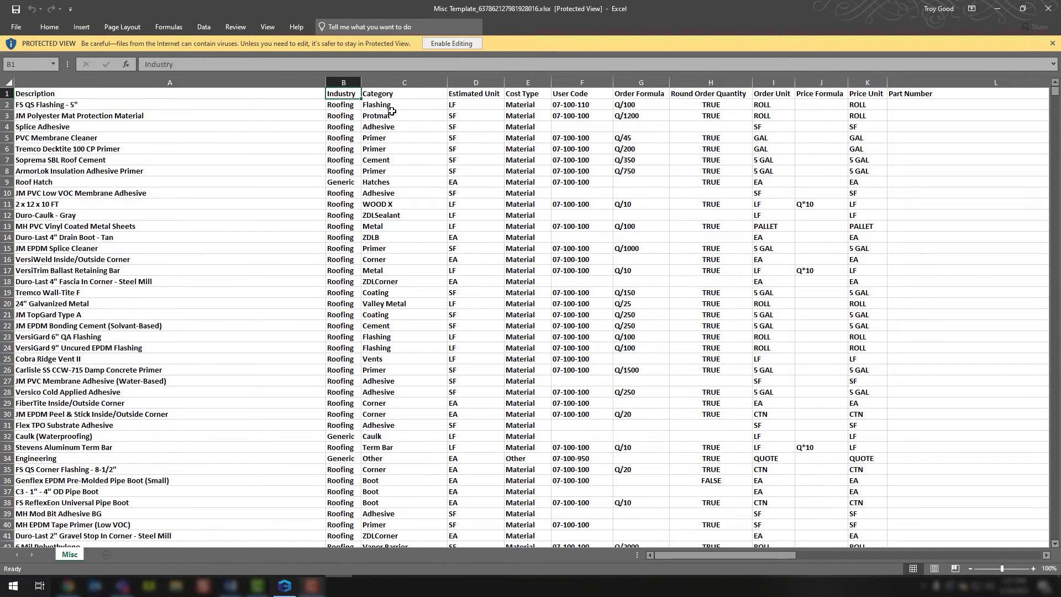
{"action": "left_click", "coordinate": [397, 93]}
{"action": "left_click", "coordinate": [489, 93]}
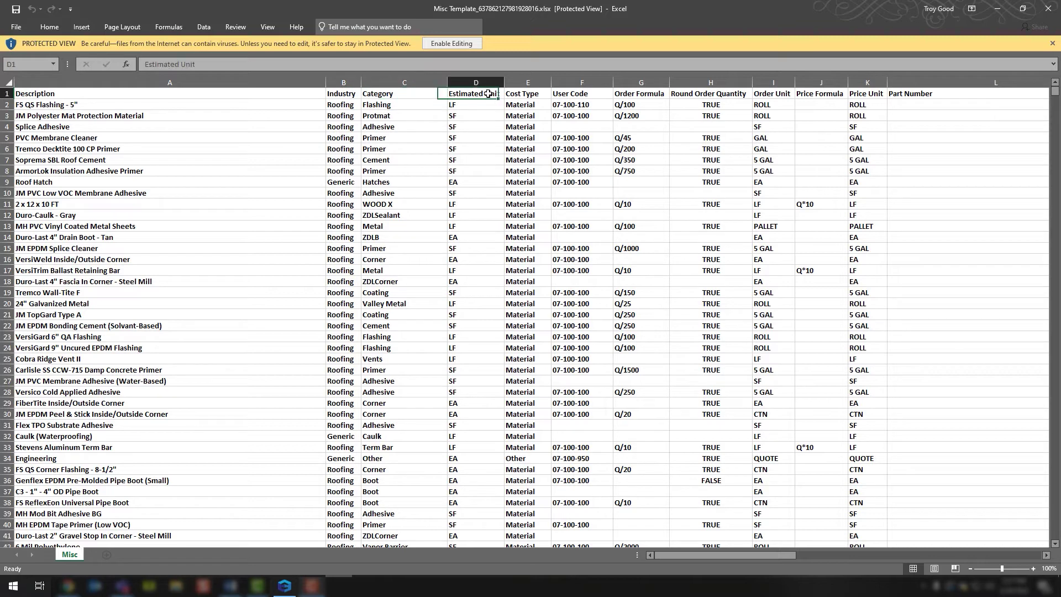
{"action": "left_click", "coordinate": [532, 95]}
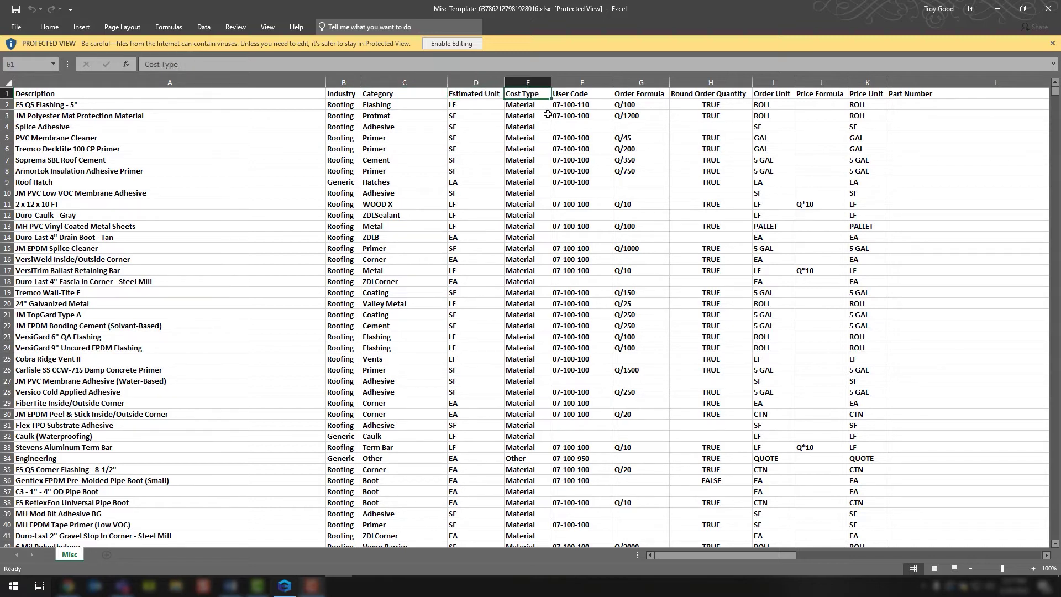
{"action": "left_click", "coordinate": [578, 96]}
{"action": "left_click", "coordinate": [657, 97]}
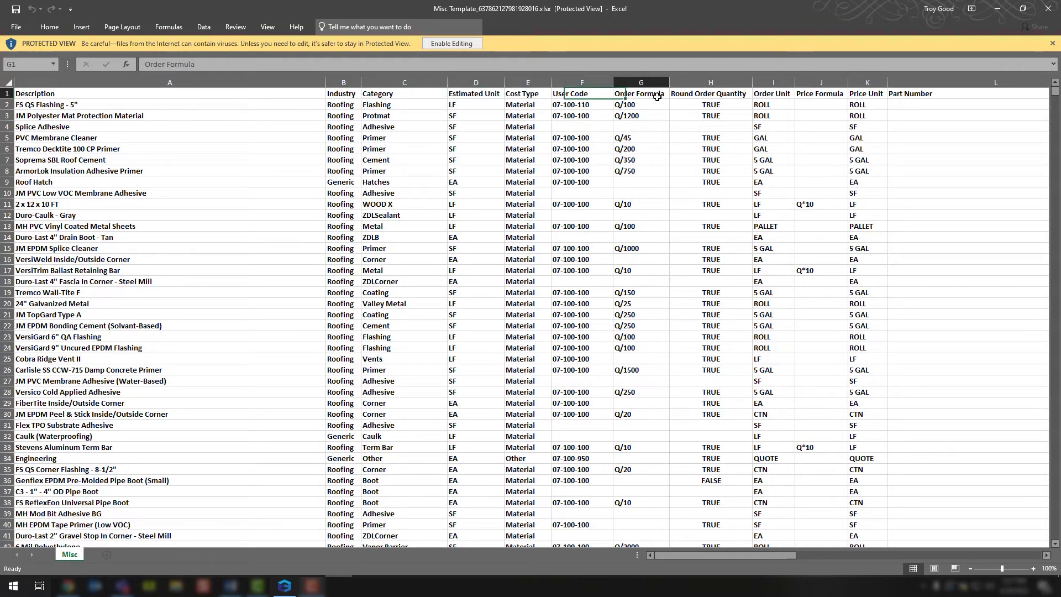
{"action": "left_click", "coordinate": [738, 94]}
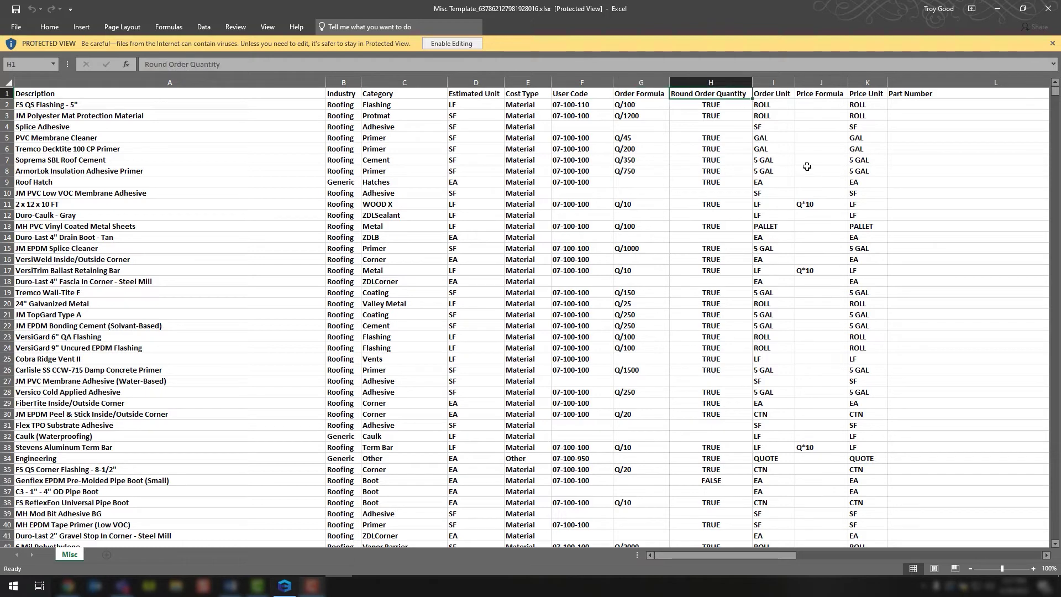
{"action": "left_click", "coordinate": [782, 96]}
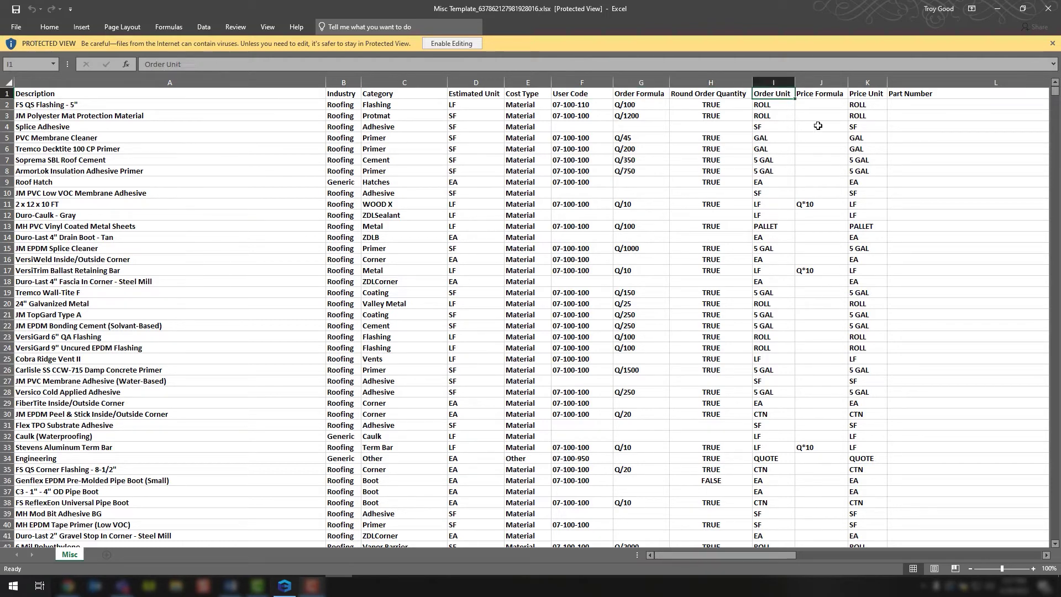
{"action": "left_click", "coordinate": [817, 93]}
{"action": "left_click", "coordinate": [874, 93]}
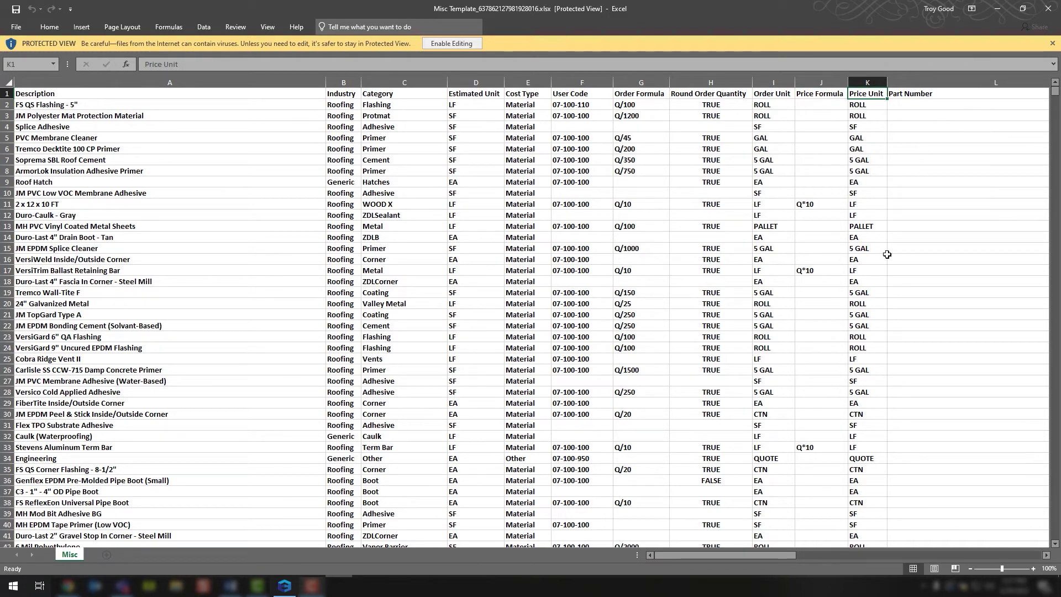
Step: Scroll across the remaining columns, then close the Misc Template workbook
{"action": "left_click_drag", "start_coordinate": [789, 556], "coordinate": [855, 558]}
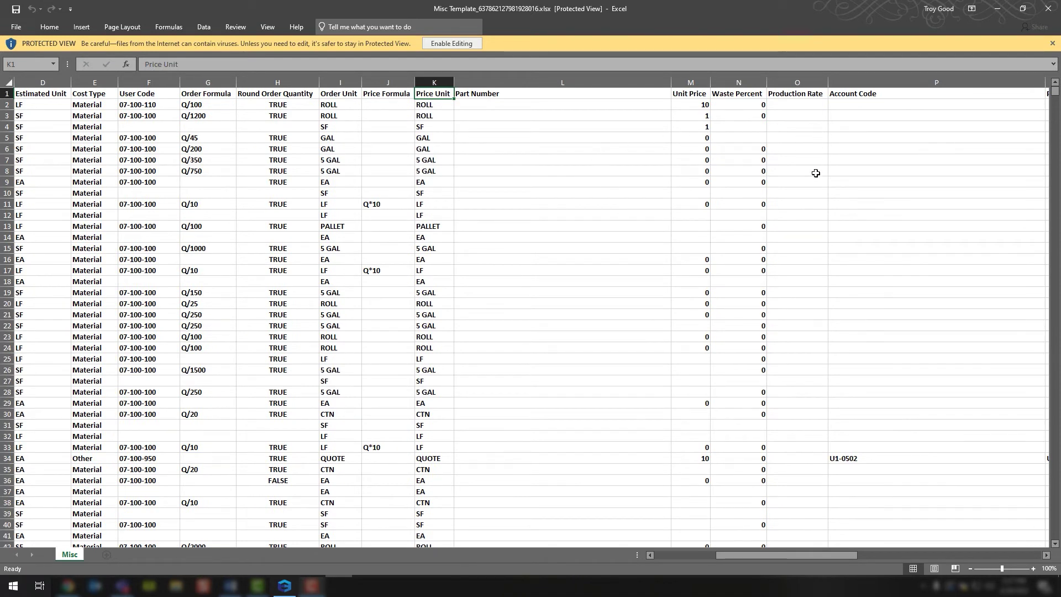
{"action": "left_click_drag", "start_coordinate": [837, 561], "coordinate": [788, 288]}
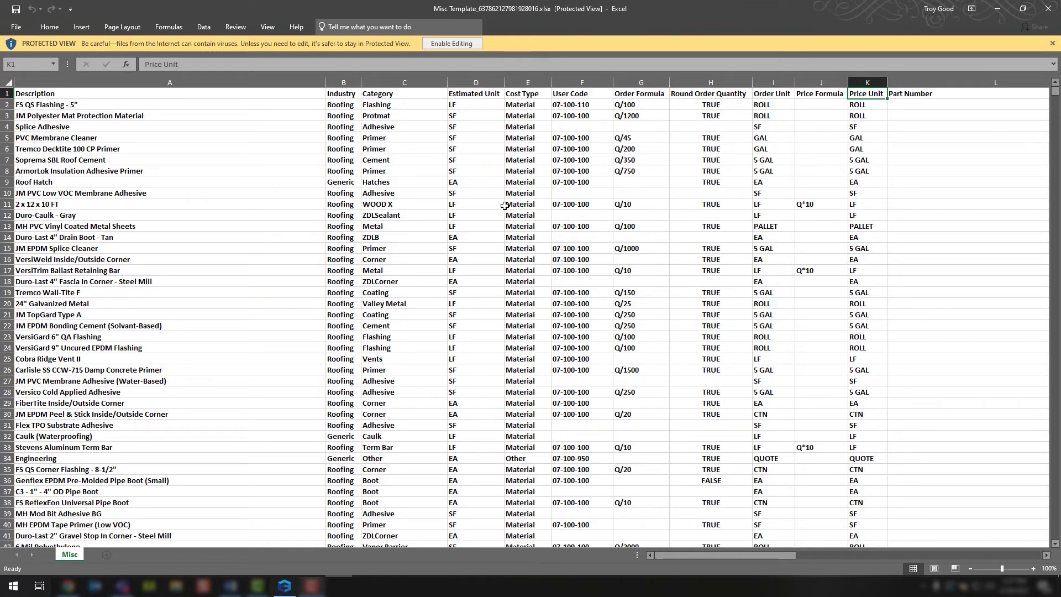
{"action": "left_click", "coordinate": [1042, 7]}
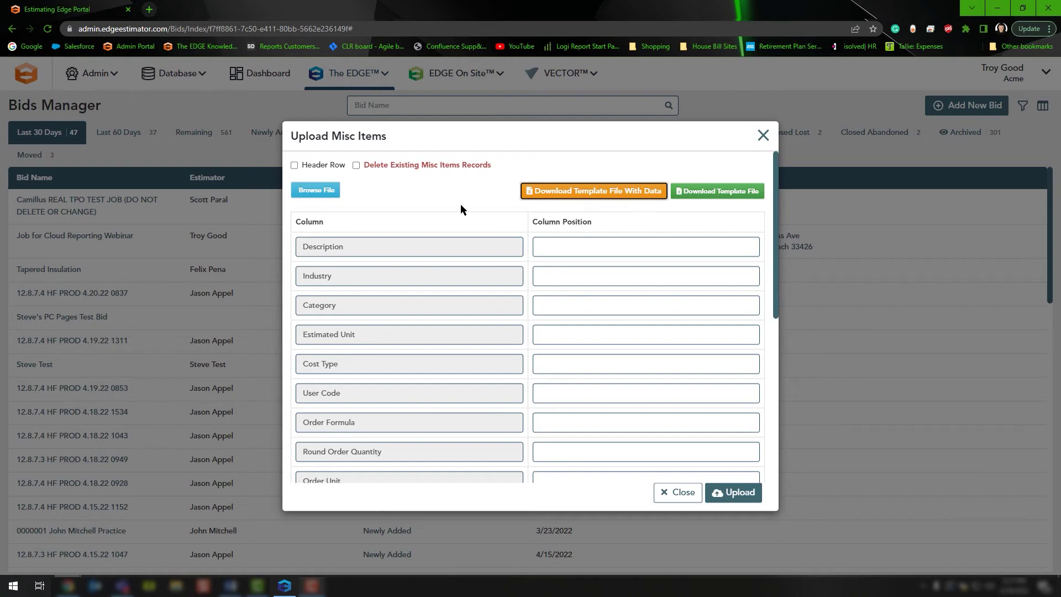
Step: Turn on Header Row for the misc items upload and start browsing for a file
{"action": "left_click", "coordinate": [294, 165]}
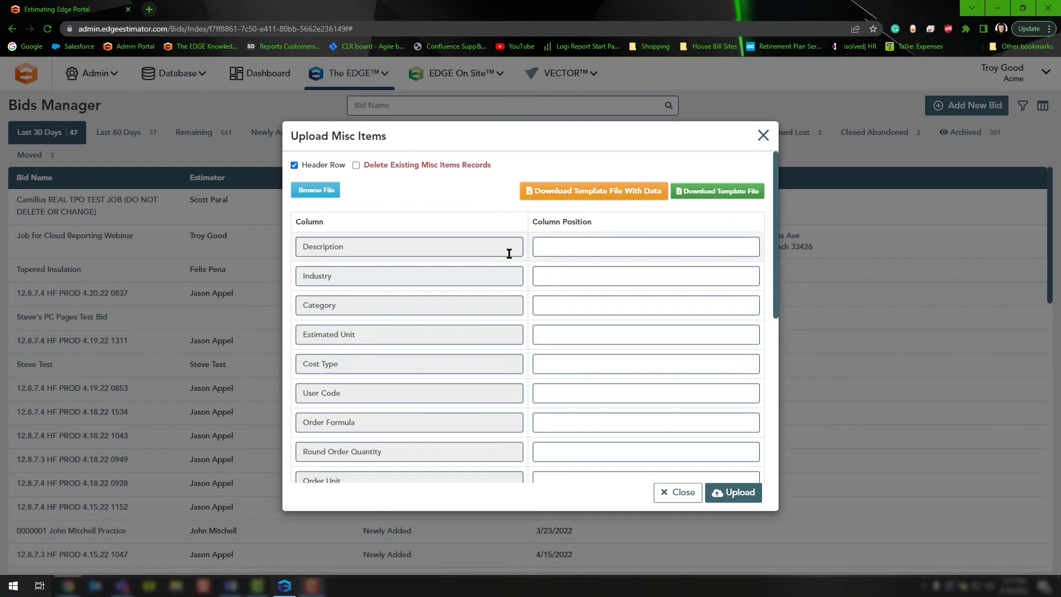
{"action": "left_click", "coordinate": [330, 196]}
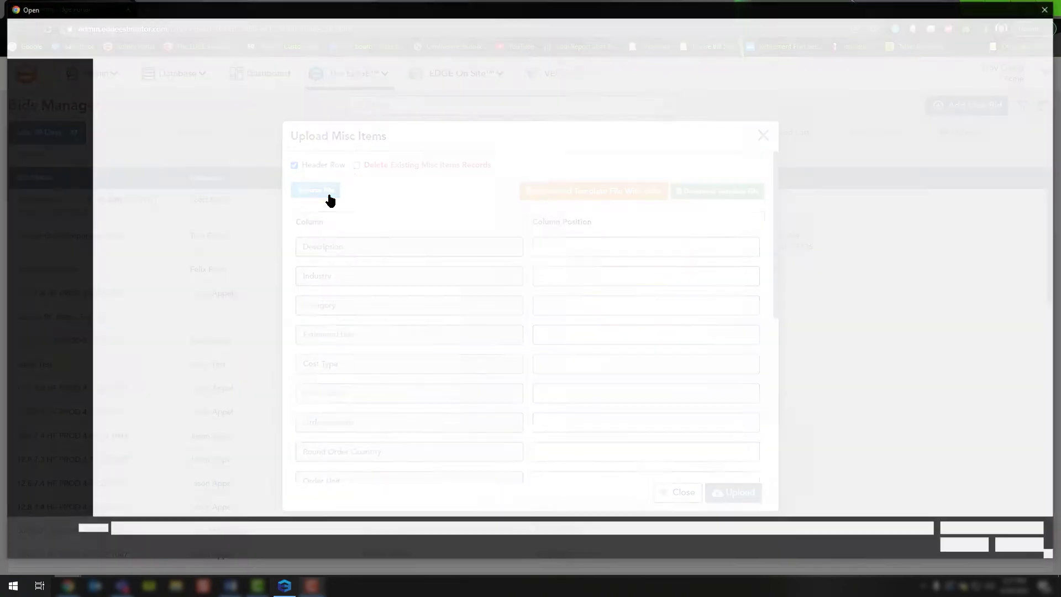
Step: Choose Misc Template_637862127981928016.xlsx from Downloads as the upload file
{"action": "key", "text": "Escape"}
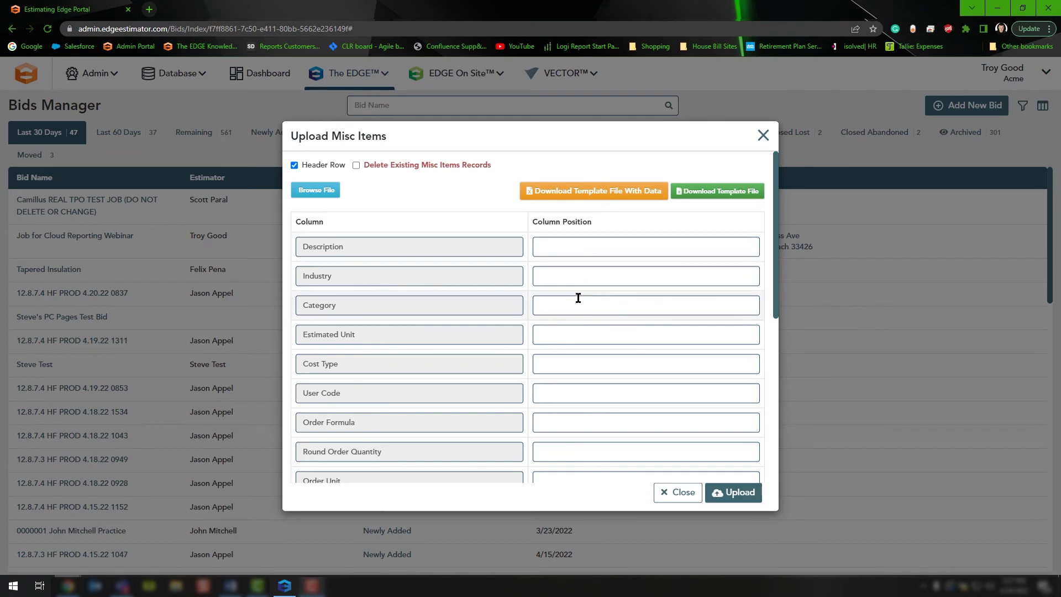
{"action": "left_click", "coordinate": [327, 195]}
{"action": "left_click", "coordinate": [43, 100]}
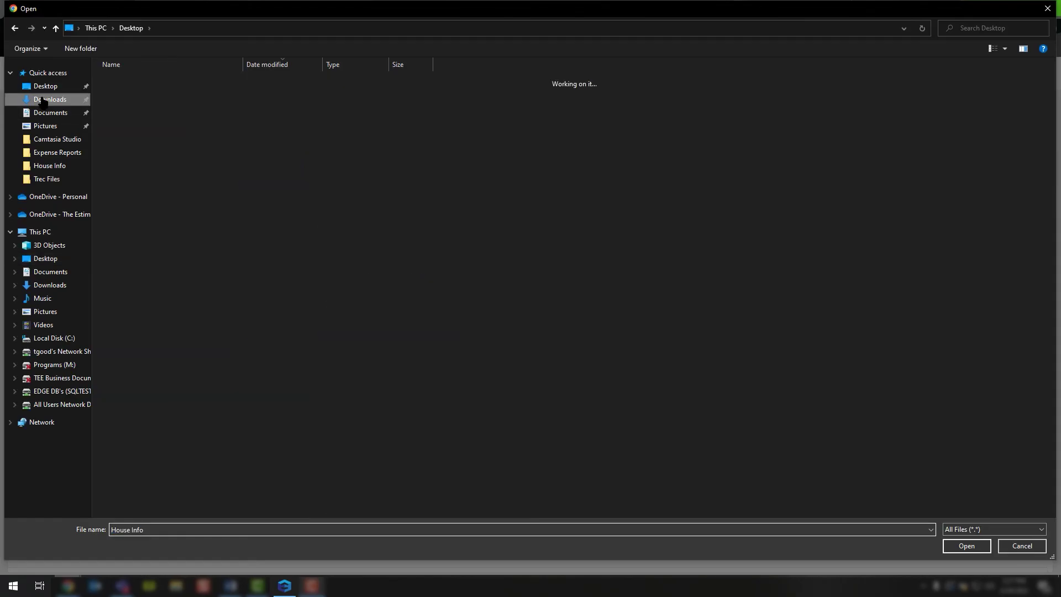
{"action": "left_click", "coordinate": [144, 96]}
{"action": "left_click", "coordinate": [966, 546]}
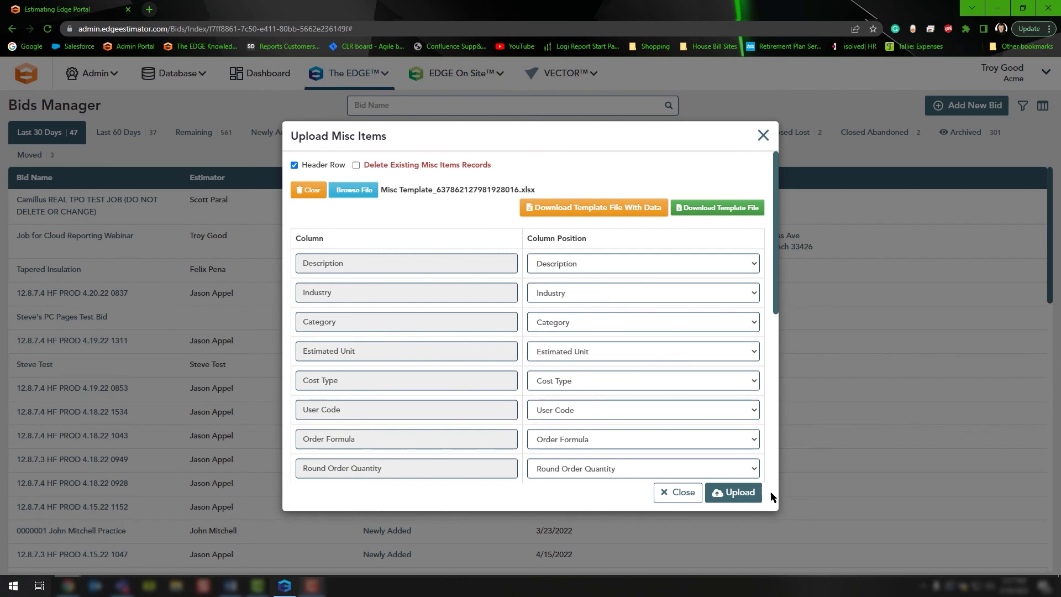
Step: Upload the Misc Template workbook with its auto-matched column positions
{"action": "left_click", "coordinate": [747, 500]}
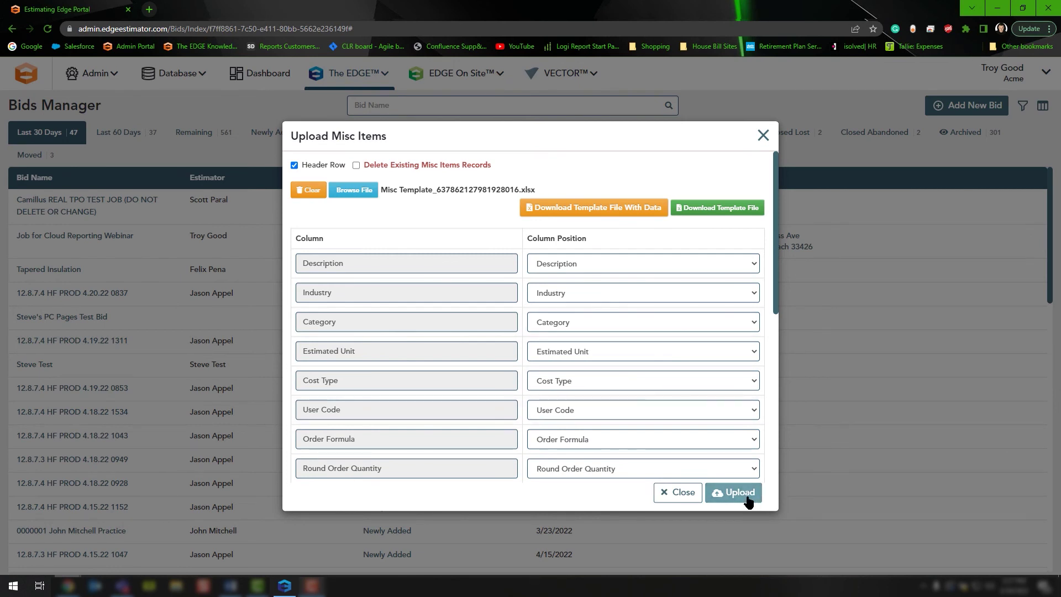